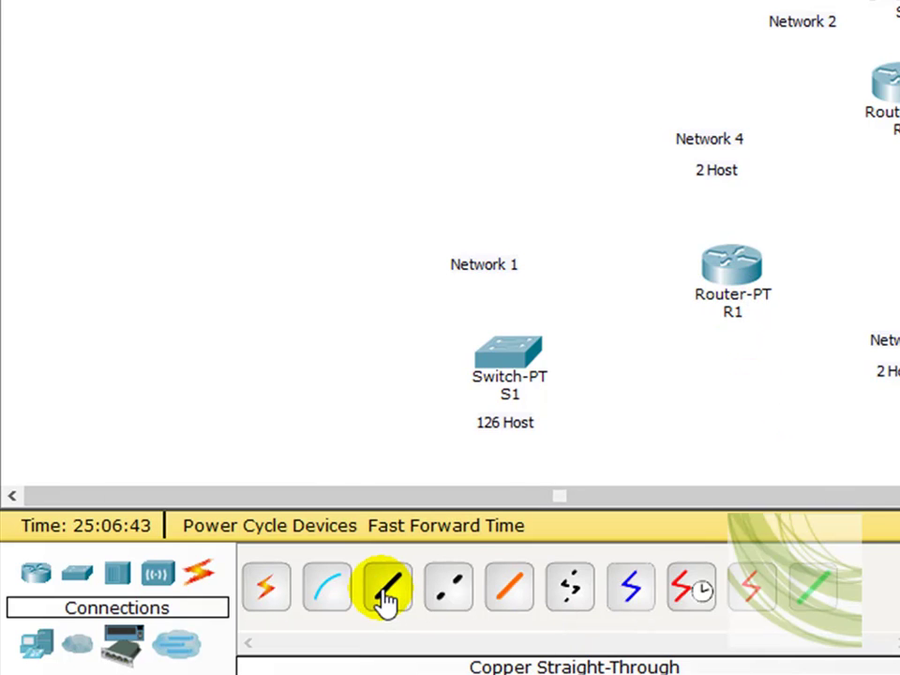
- Connect switch S1's FastEthernet0/1 port to router R1's FastEthernet0/0 port with a copper straight-through cable
{"action": "left_click", "coordinate": [387, 597]}
{"action": "left_click", "coordinate": [514, 352]}
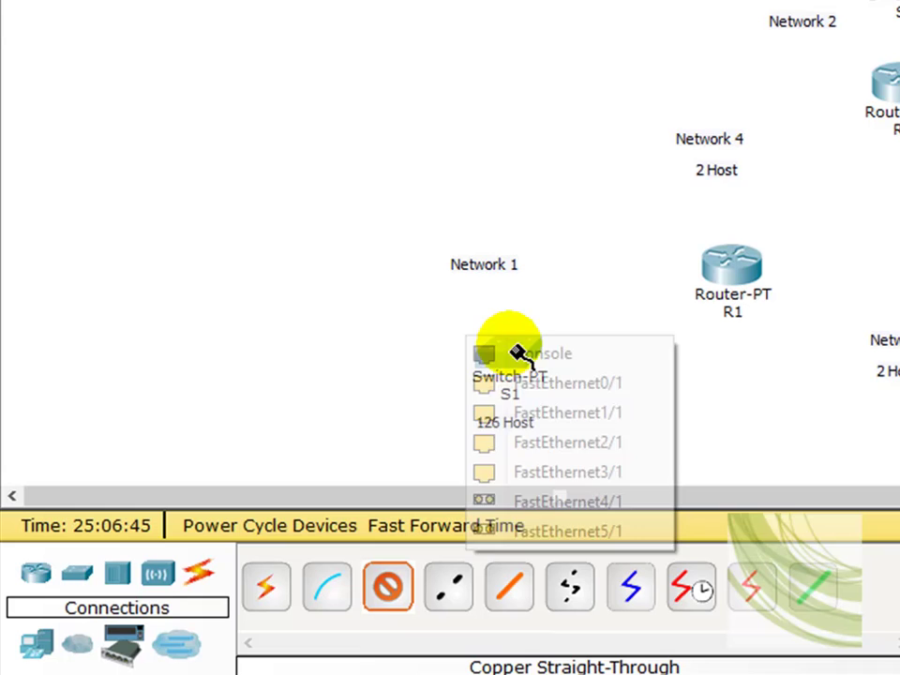
{"action": "left_click", "coordinate": [627, 384]}
{"action": "left_click", "coordinate": [712, 259]}
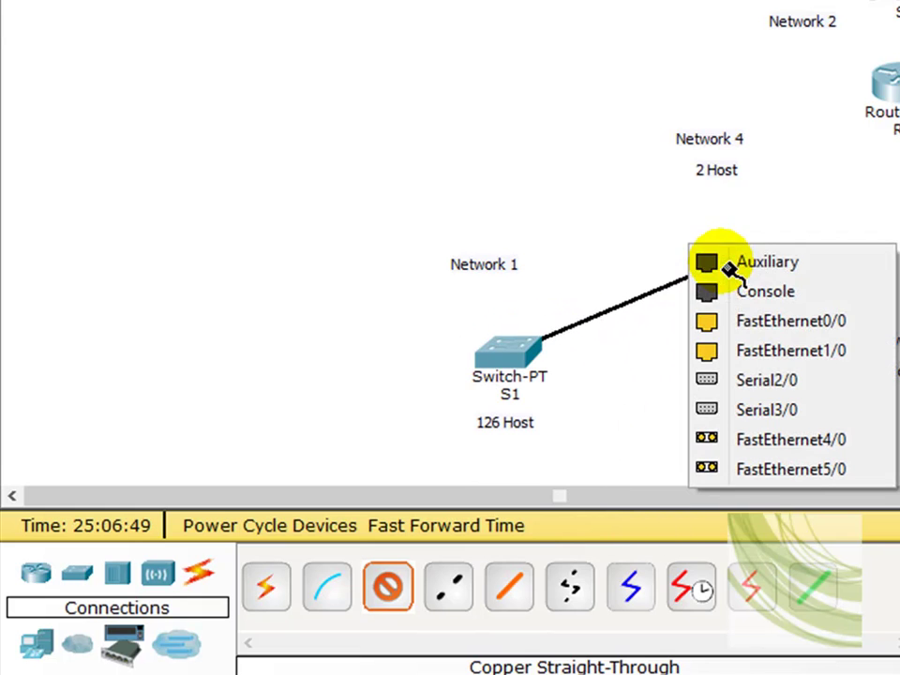
{"action": "left_click", "coordinate": [805, 339]}
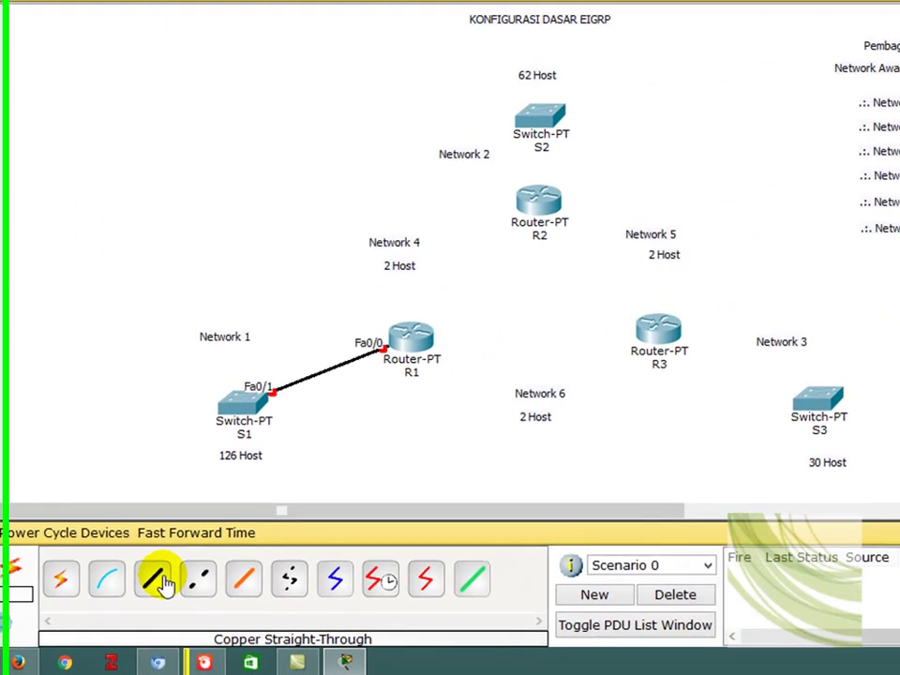
- Connect switch S3's FastEthernet0/1 port to router R3's FastEthernet0/0 port with a copper straight-through cable
{"action": "left_click", "coordinate": [157, 579]}
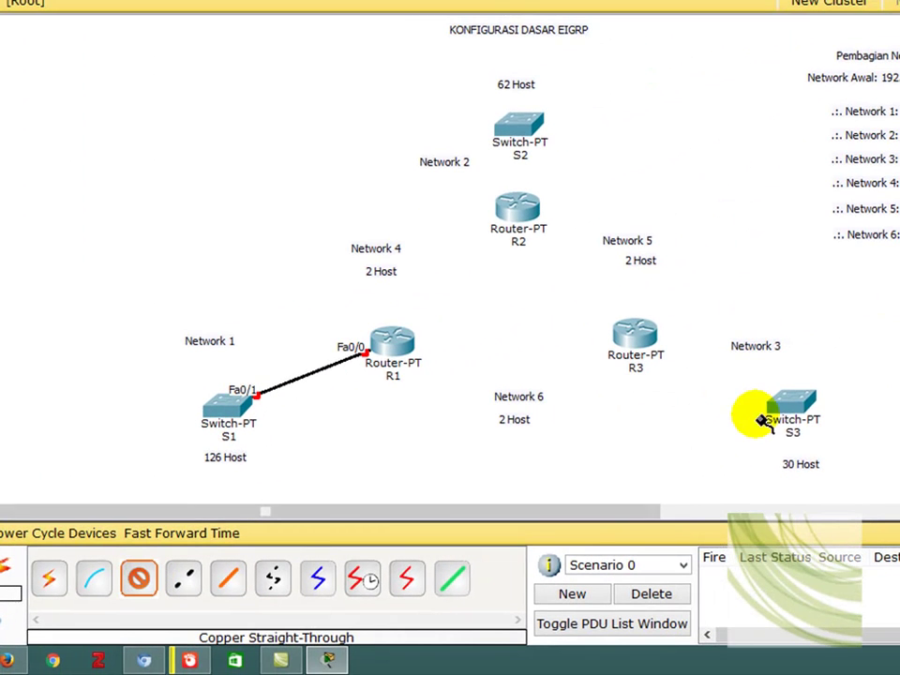
{"action": "left_click", "coordinate": [808, 405]}
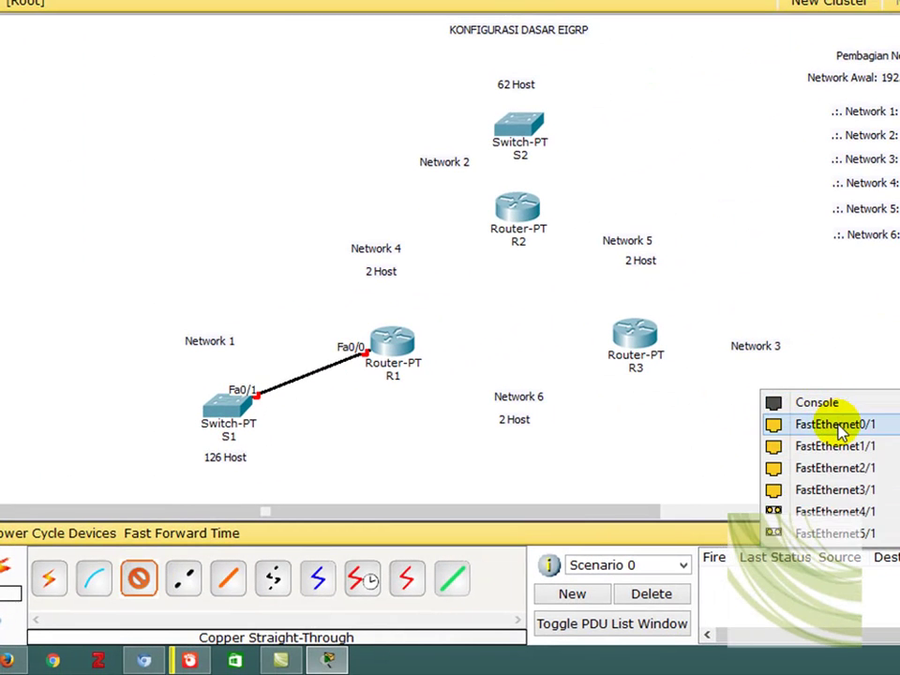
{"action": "left_click", "coordinate": [839, 426]}
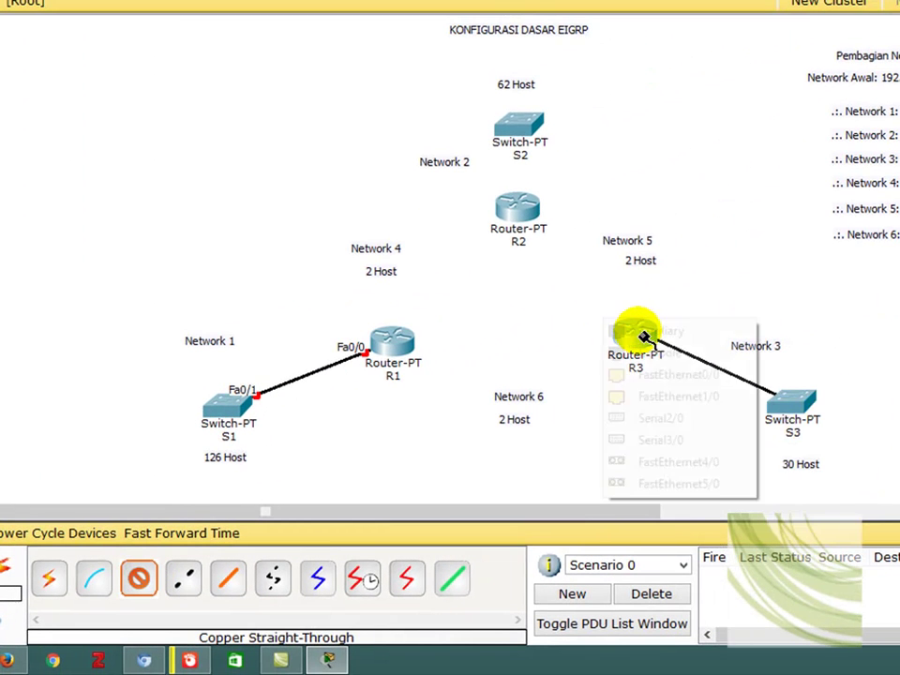
{"action": "left_click", "coordinate": [641, 335]}
{"action": "left_click", "coordinate": [679, 375]}
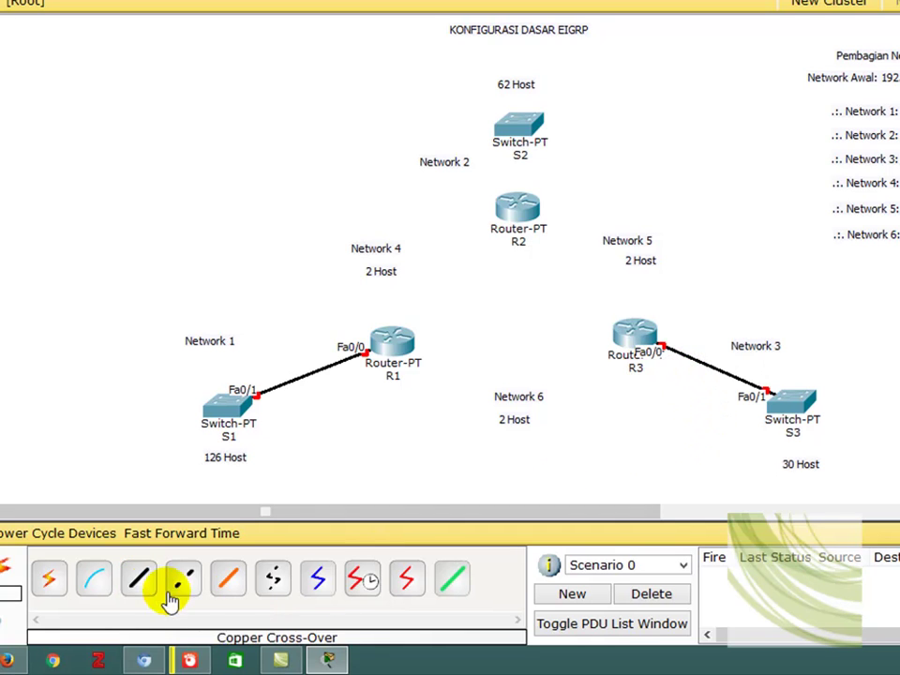
- Try to connect router R2's FastEthernet1/0 port to switch S2's FastEthernet0/1 port with a copper straight-through cable
{"action": "left_click", "coordinate": [137, 580]}
{"action": "left_click", "coordinate": [519, 207]}
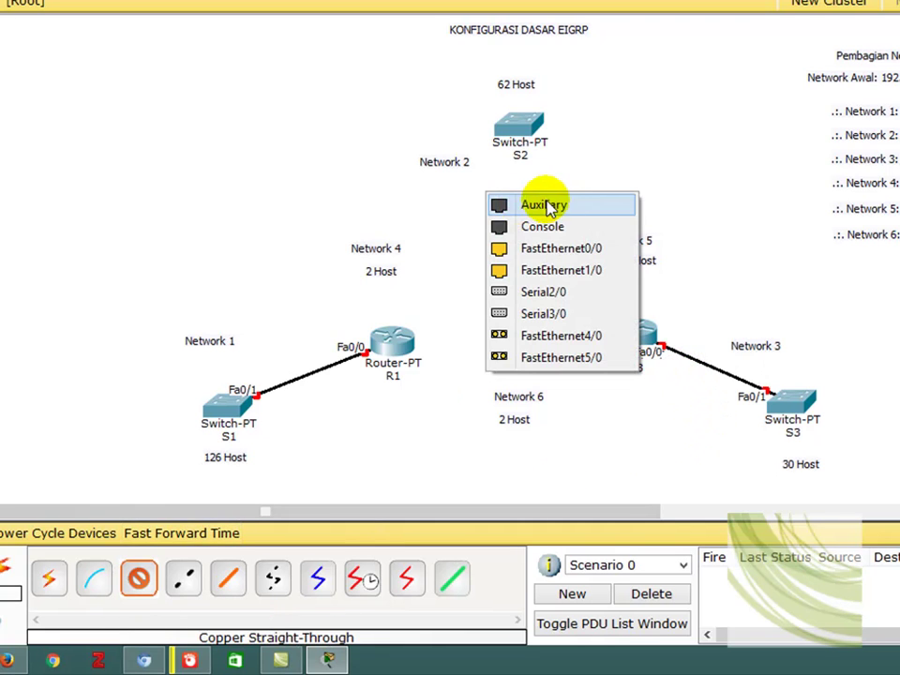
{"action": "left_click", "coordinate": [560, 270]}
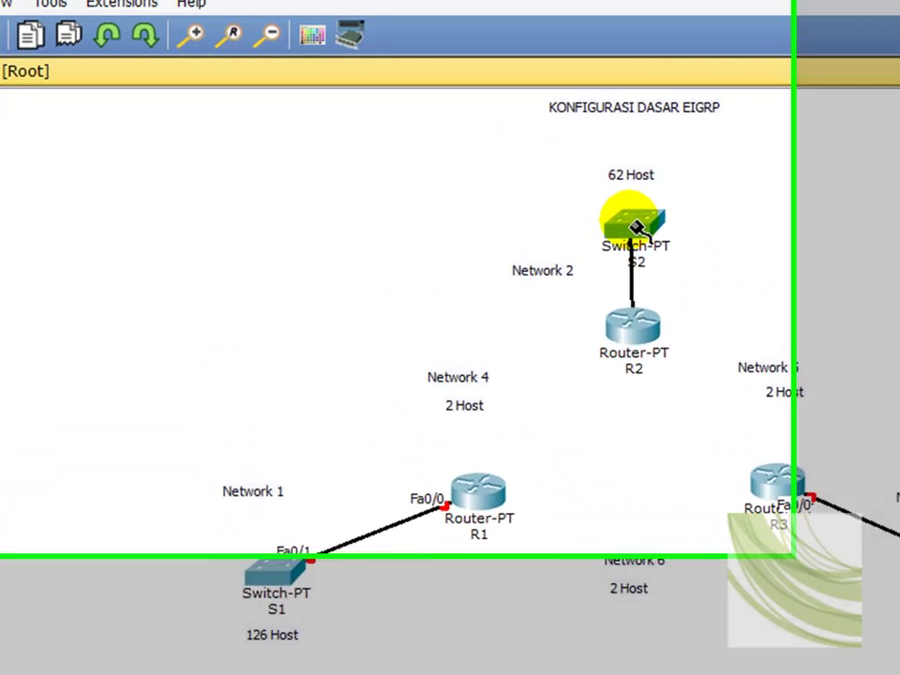
{"action": "left_click", "coordinate": [536, 130]}
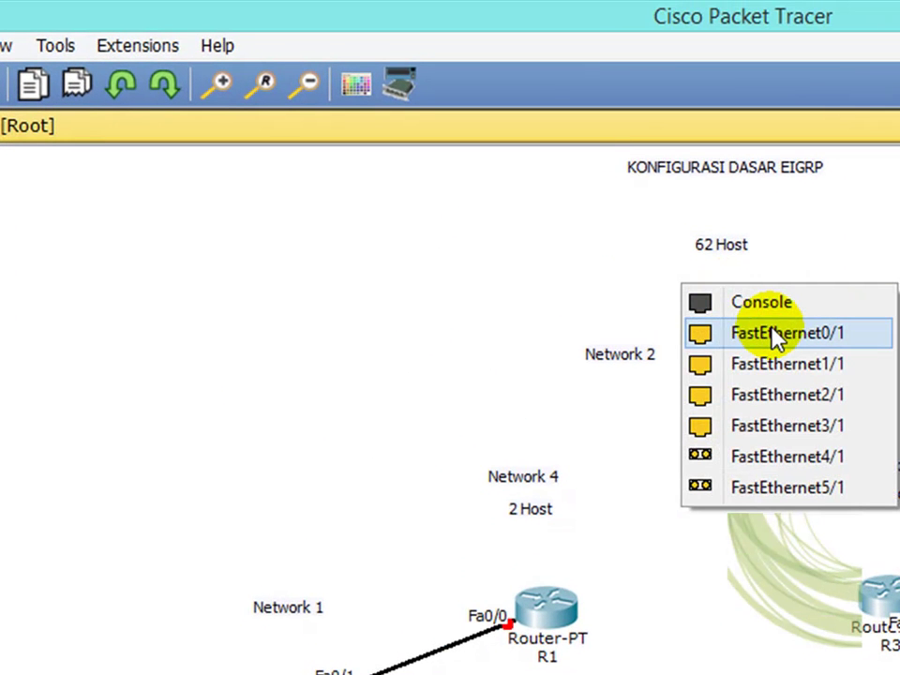
{"action": "left_click", "coordinate": [773, 335]}
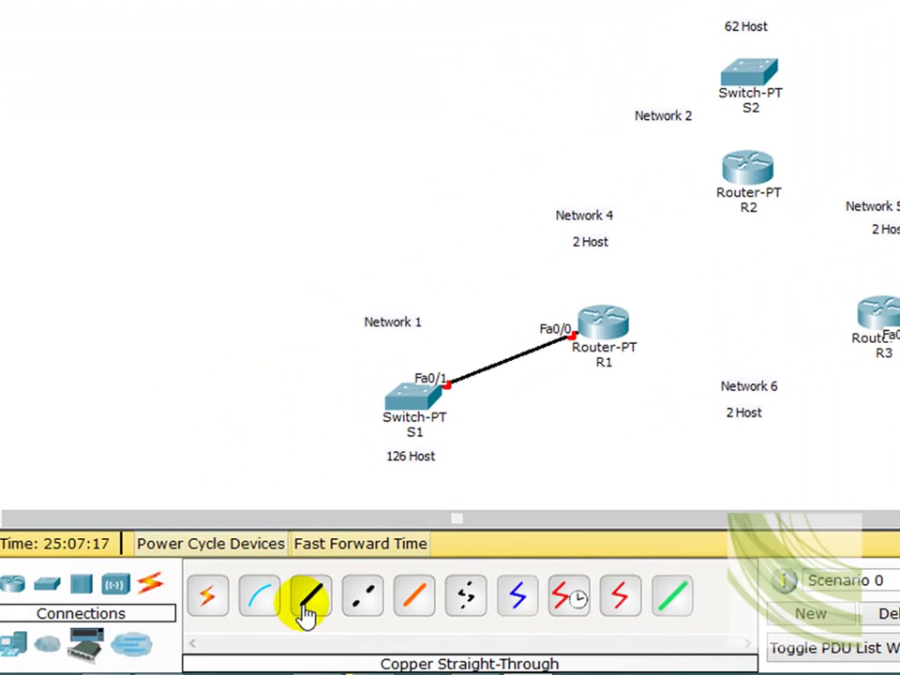
- Connect router R2's FastEthernet0/0 port to switch S2's FastEthernet0/1 port with a copper straight-through cable
{"action": "left_click", "coordinate": [310, 600]}
{"action": "left_click", "coordinate": [745, 75]}
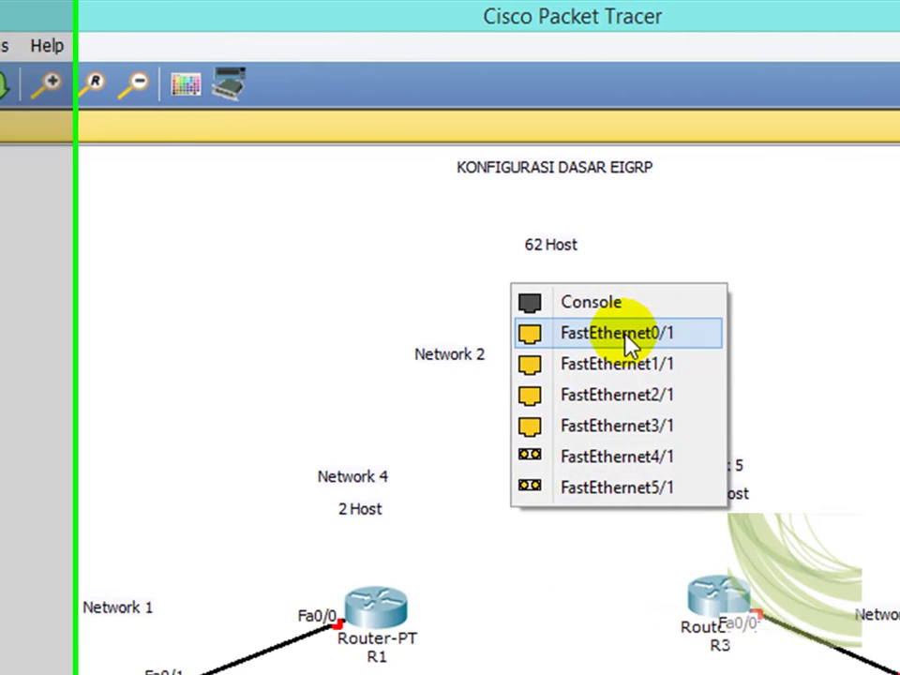
{"action": "left_click", "coordinate": [810, 350]}
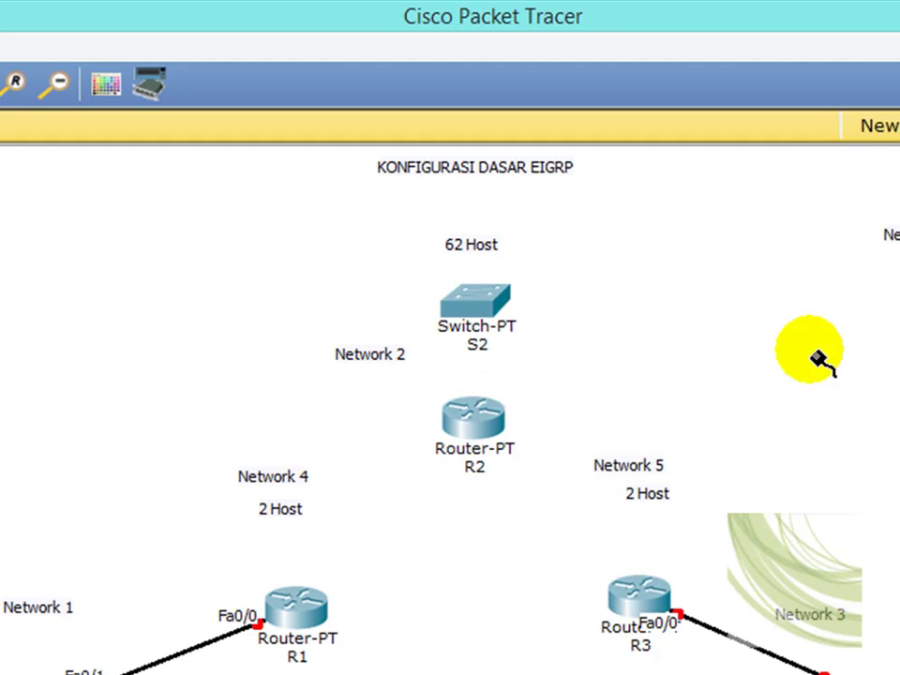
{"action": "left_click", "coordinate": [483, 416]}
{"action": "left_click", "coordinate": [544, 482]}
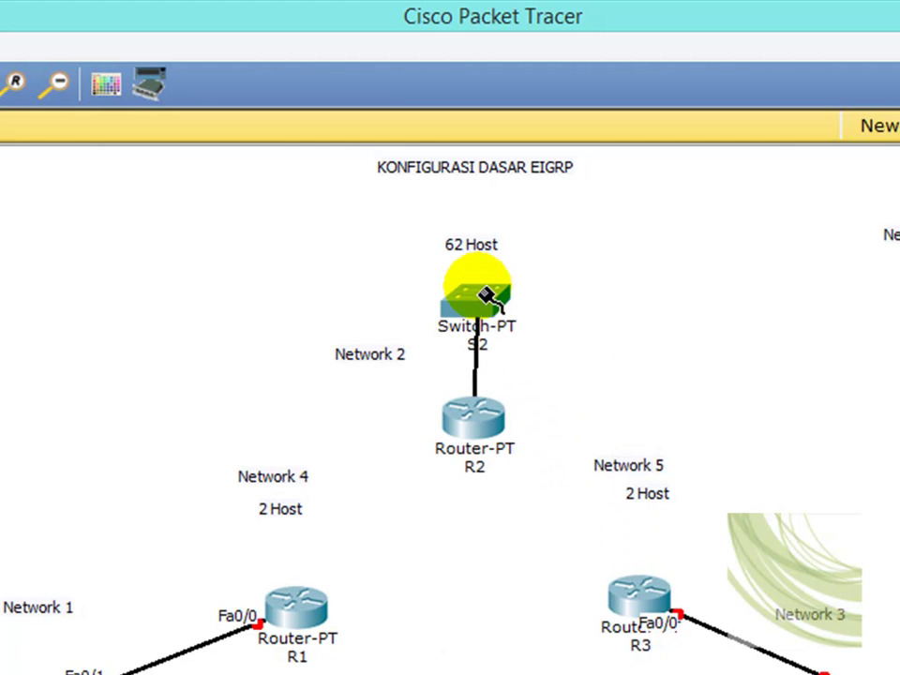
{"action": "left_click", "coordinate": [482, 302]}
{"action": "left_click", "coordinate": [559, 334]}
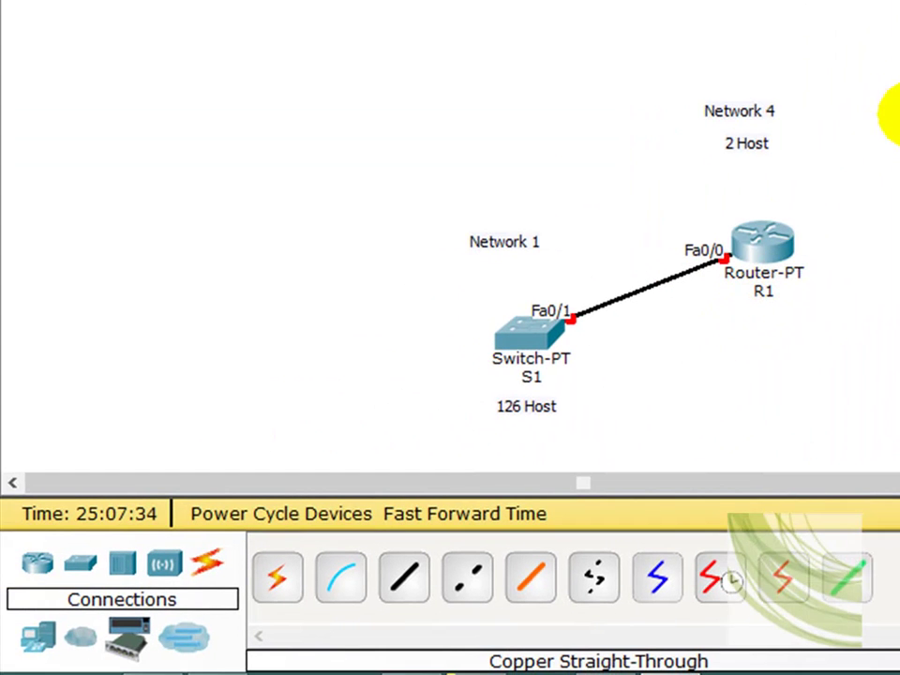
- Link router R1's Serial2/0 port to router R2's Serial3/0 port with a Serial DCE cable, starting from R1
{"action": "left_click", "coordinate": [730, 591]}
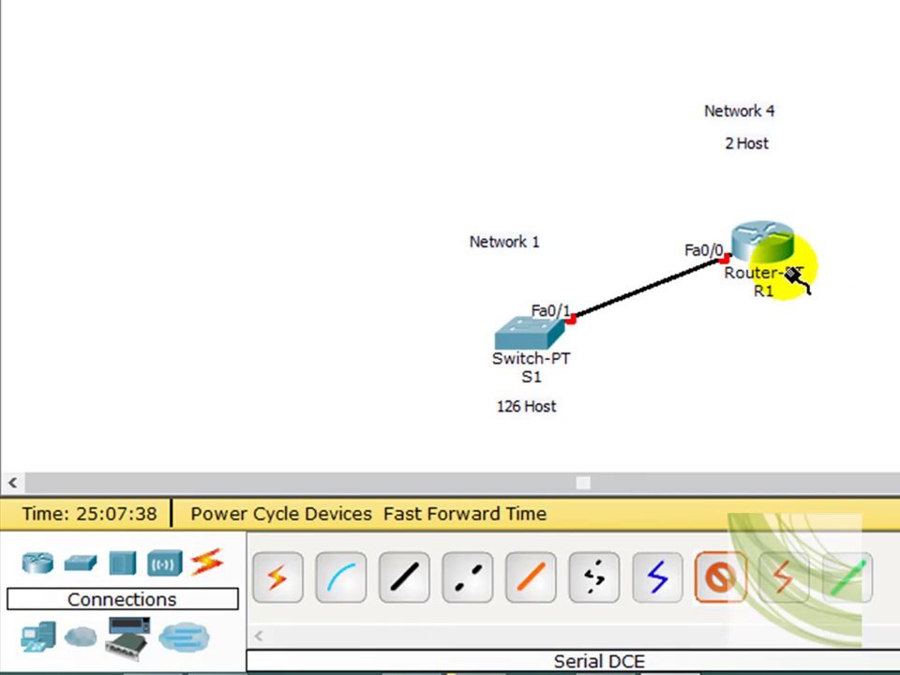
{"action": "left_click", "coordinate": [767, 239]}
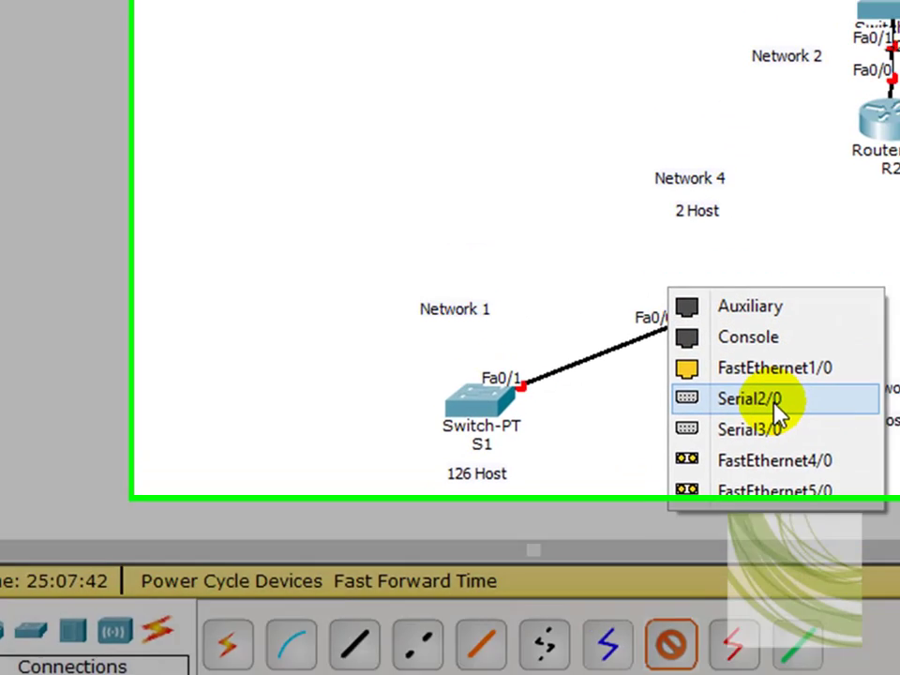
{"action": "left_click", "coordinate": [842, 336]}
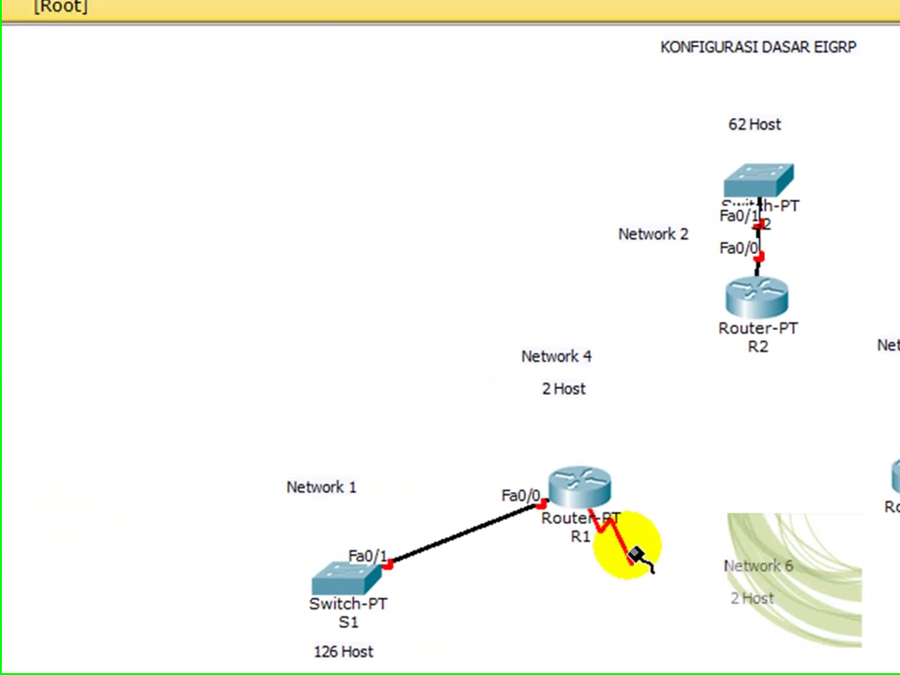
{"action": "left_click", "coordinate": [741, 304]}
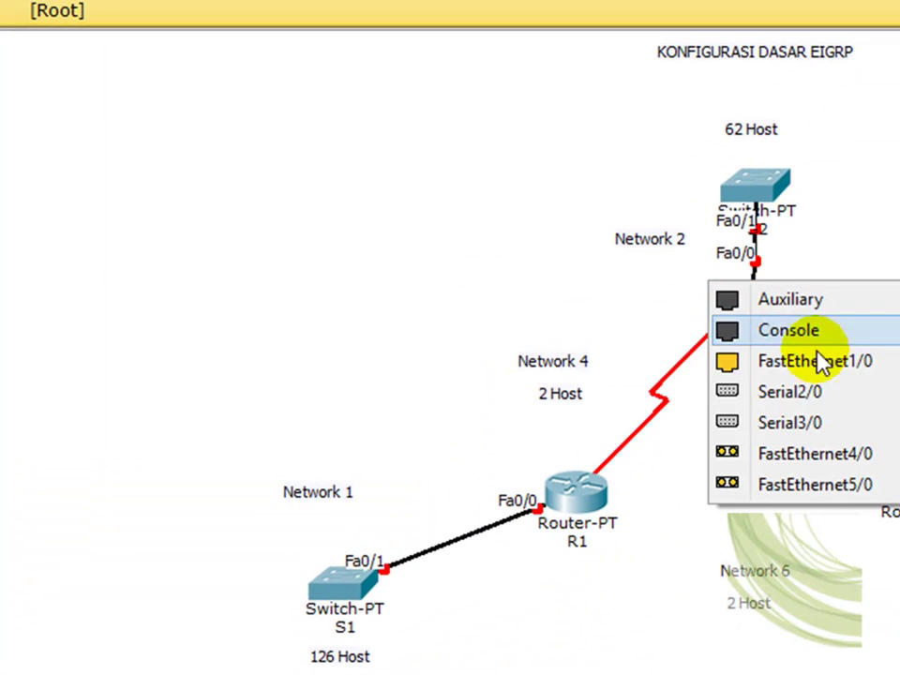
{"action": "left_click", "coordinate": [818, 424]}
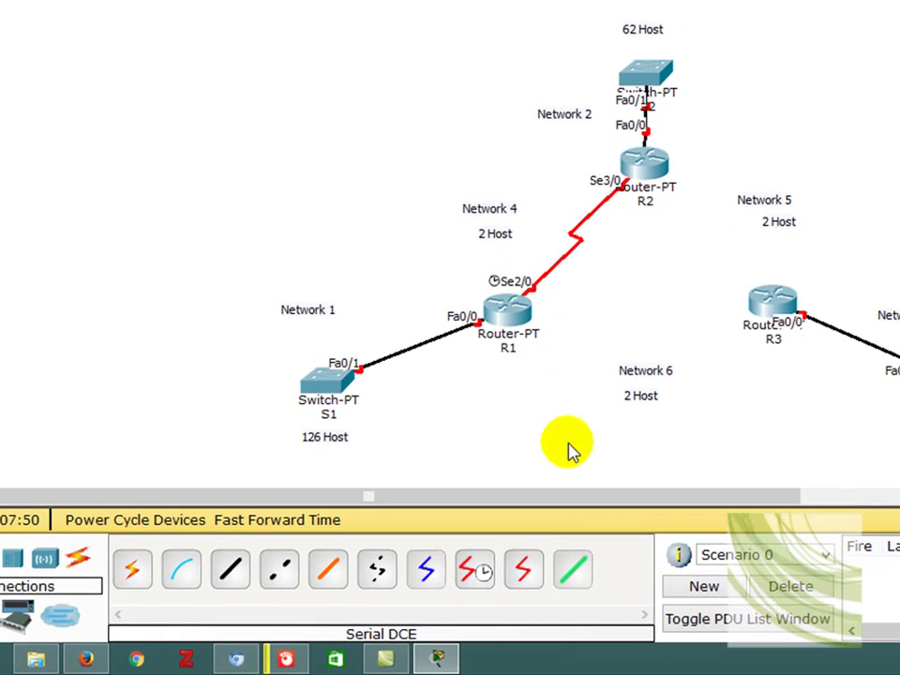
- Link router R2's Serial2/0 port to router R3's Serial3/0 port with a Serial DCE cable, starting from R2
{"action": "left_click", "coordinate": [480, 574]}
{"action": "left_click", "coordinate": [647, 161]}
{"action": "left_click", "coordinate": [657, 233]}
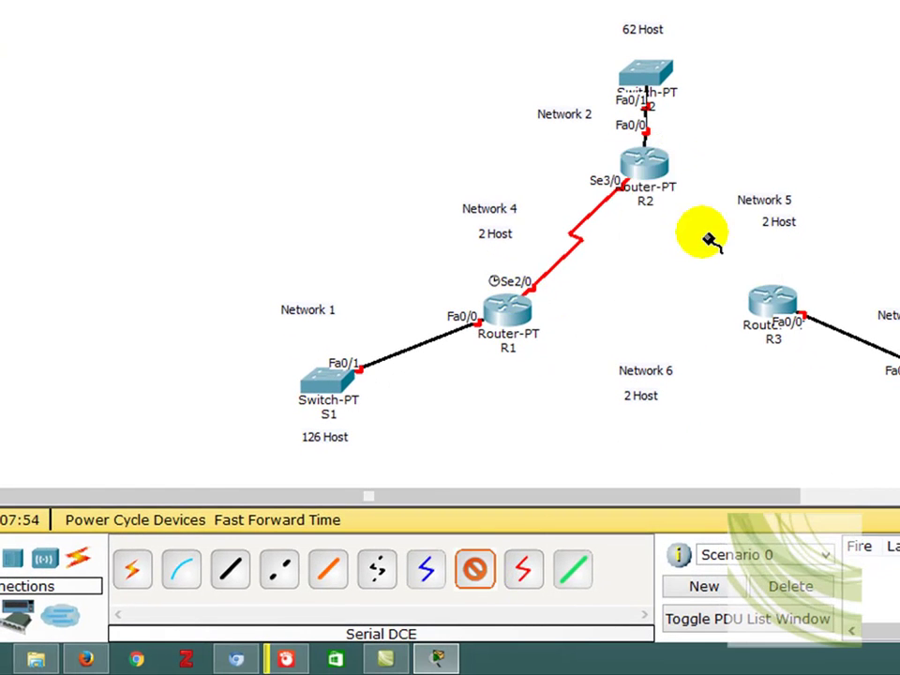
{"action": "left_click", "coordinate": [777, 297]}
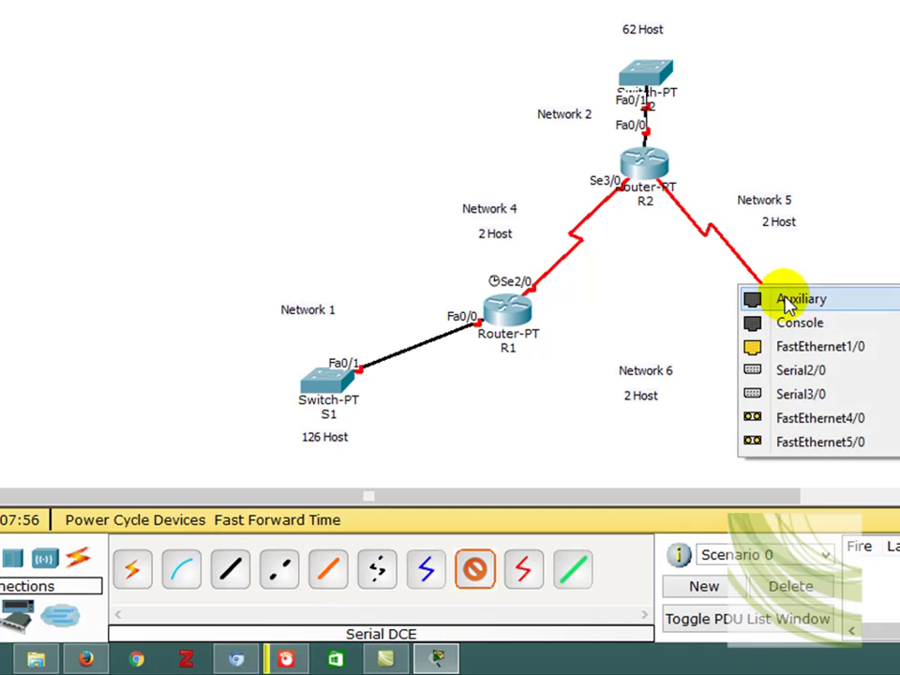
{"action": "left_click", "coordinate": [832, 399]}
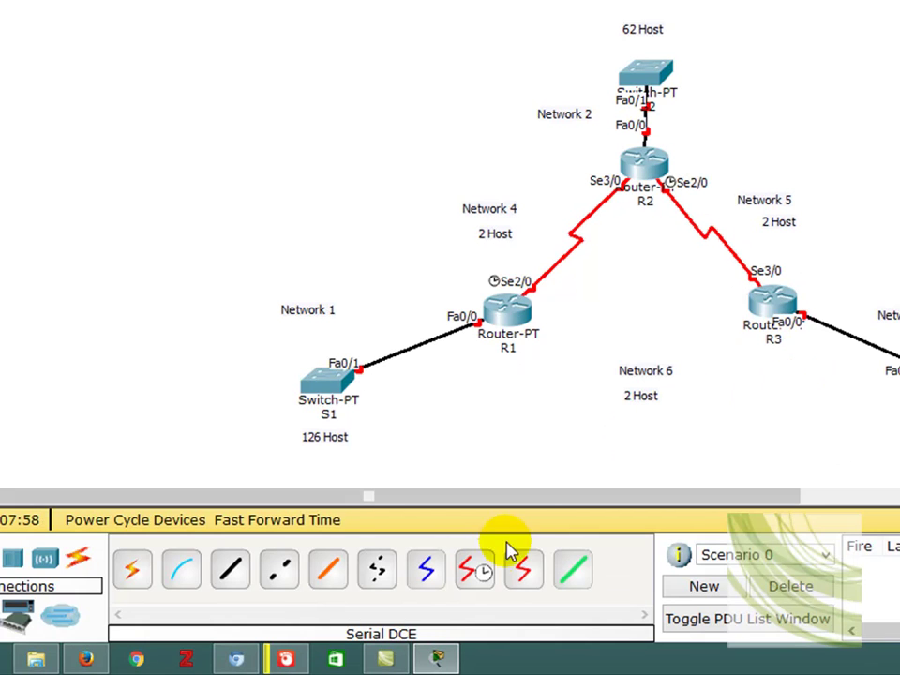
- Link router R3's Serial2/0 port to router R1's Serial3/0 port with a Serial DCE cable, starting from R3
{"action": "left_click", "coordinate": [476, 571]}
{"action": "left_click", "coordinate": [772, 301]}
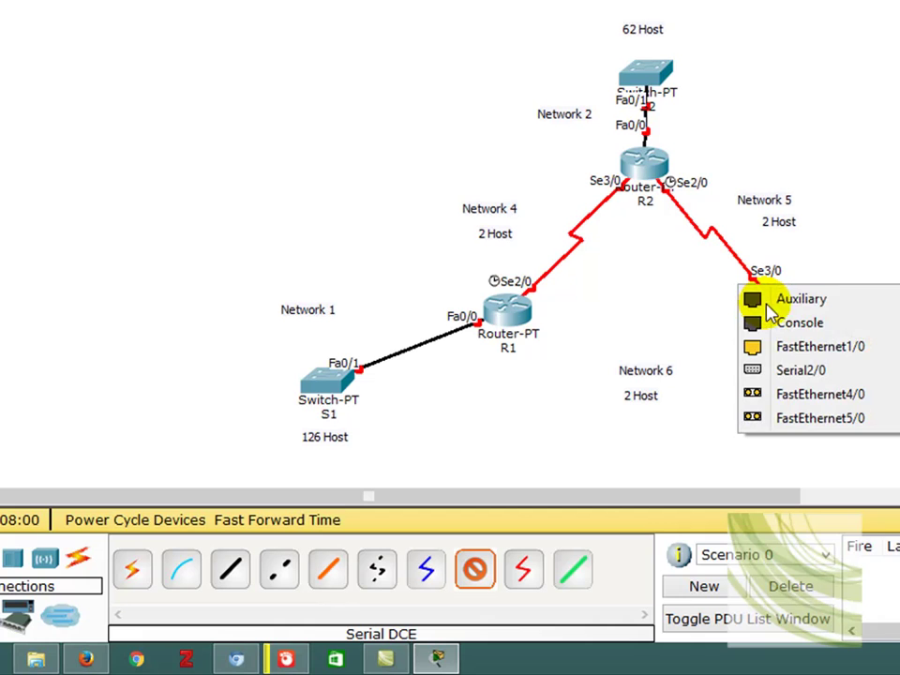
{"action": "left_click", "coordinate": [802, 370]}
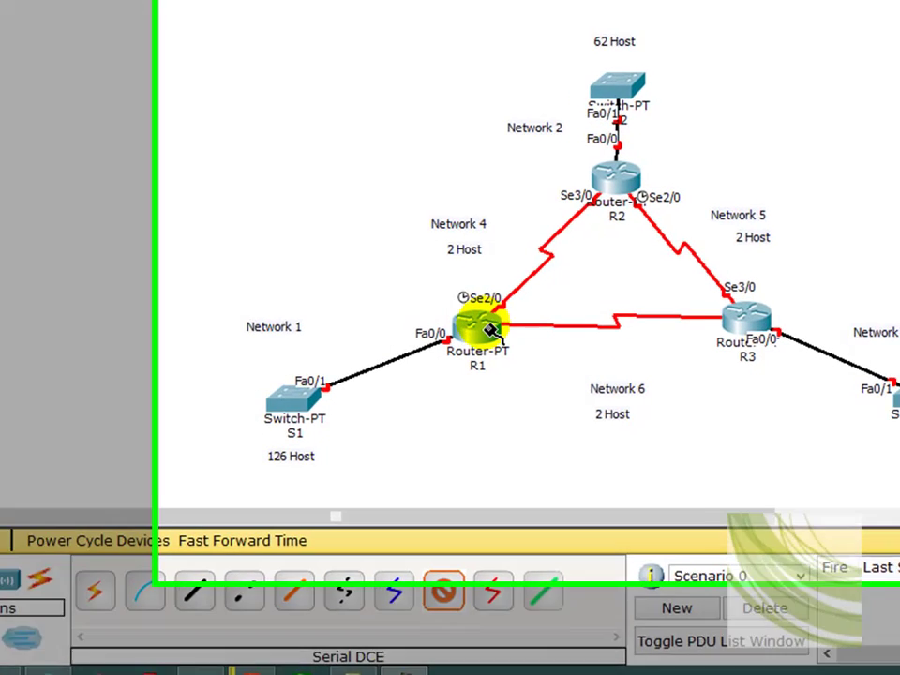
{"action": "left_click", "coordinate": [353, 409]}
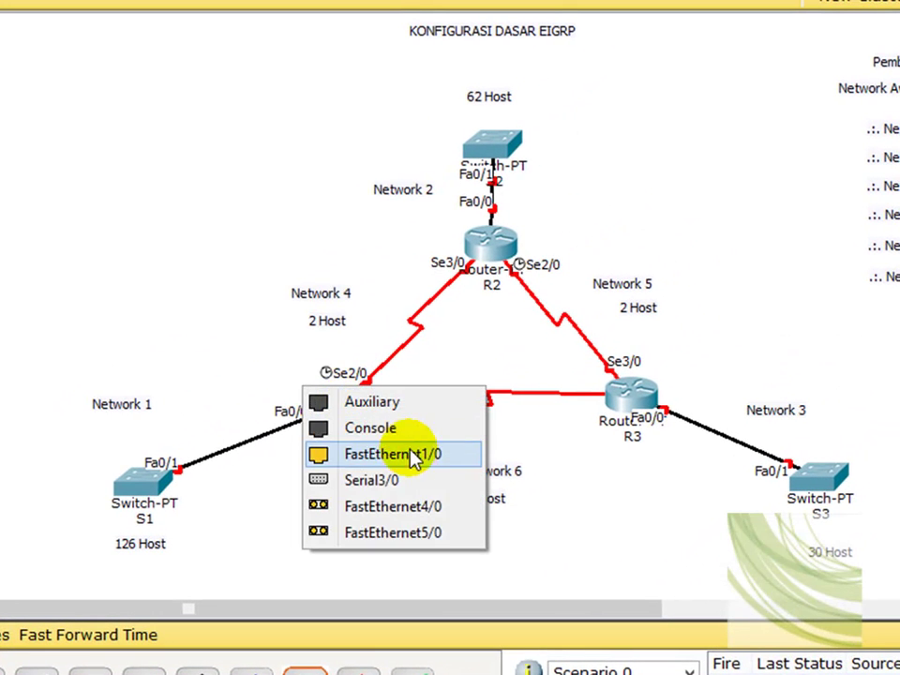
{"action": "left_click", "coordinate": [415, 487]}
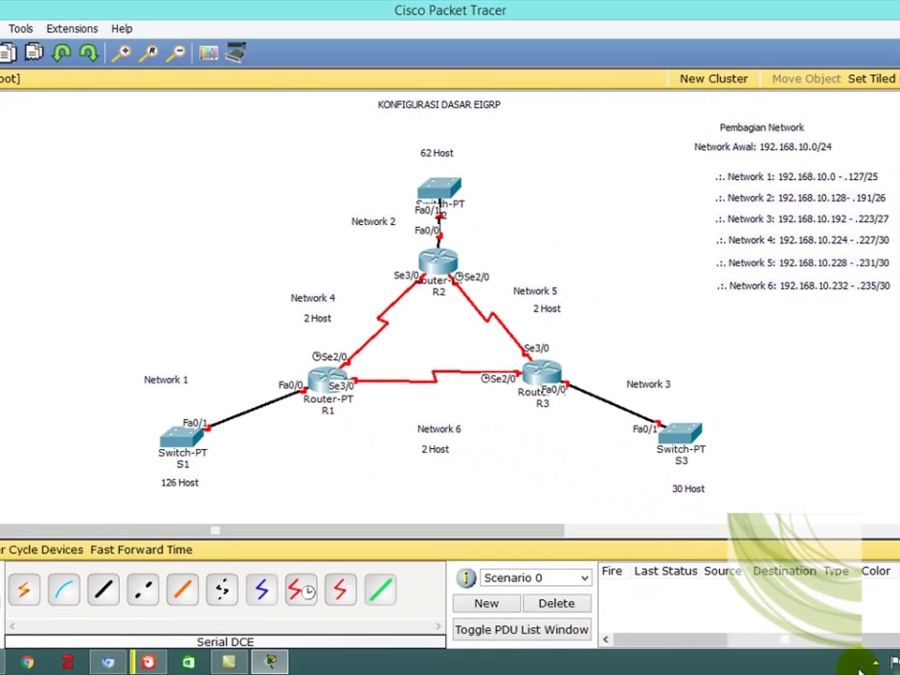
{"action": "left_click", "coordinate": [875, 663]}
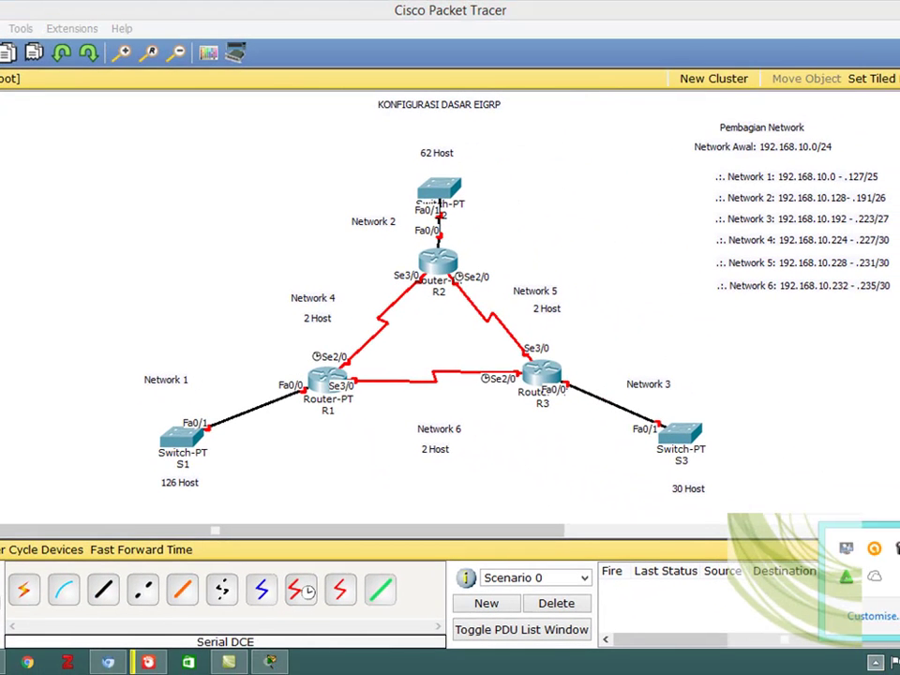